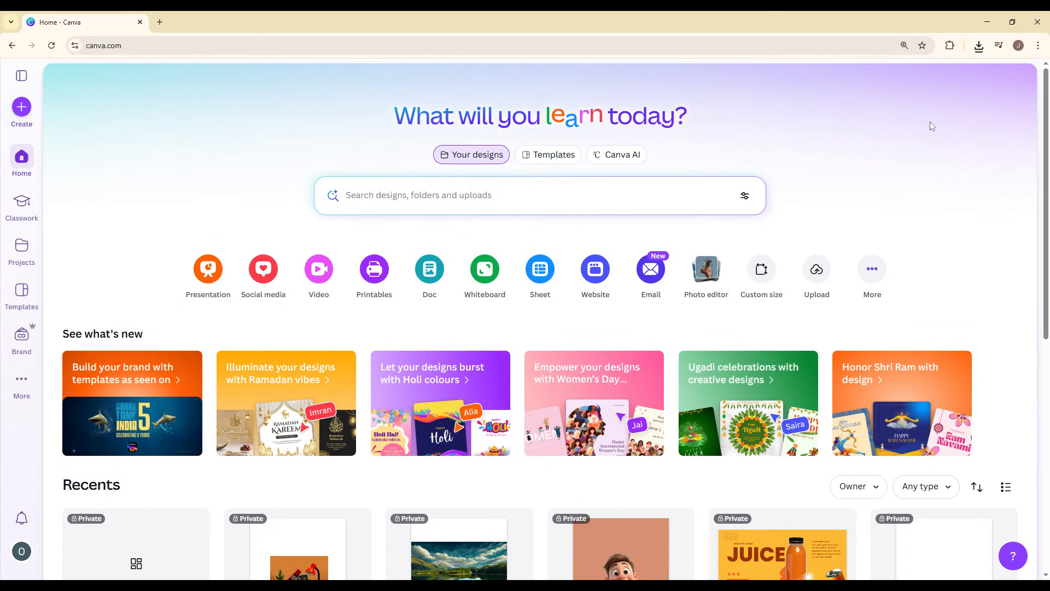
# - Create an Instagram Post (4:5) design and add the uploaded sunset meadow photo to the page
pyautogui.click(22, 107)
pyautogui.click(461, 219)
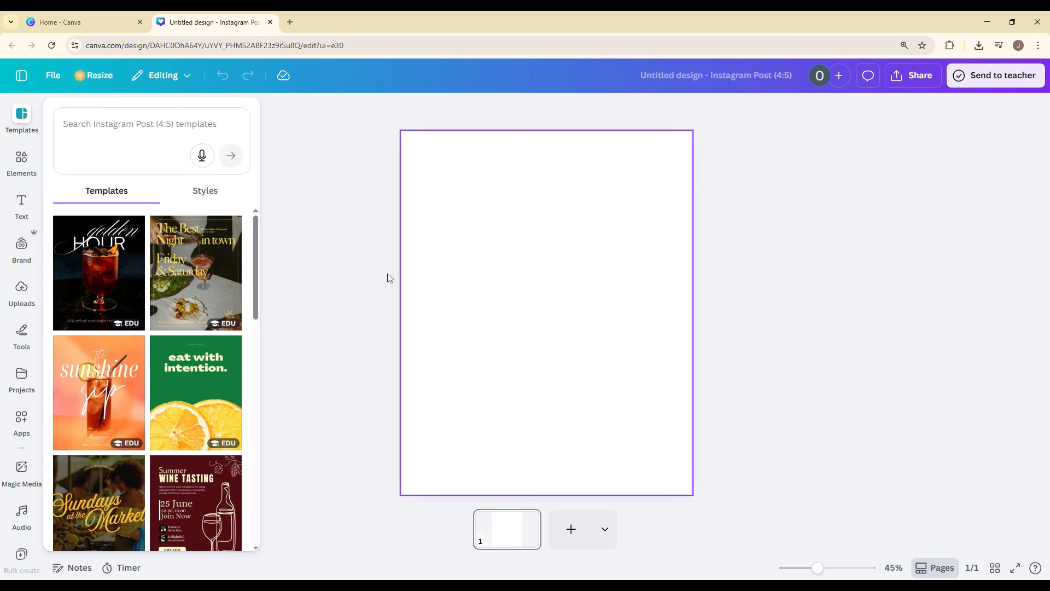
pyautogui.click(22, 289)
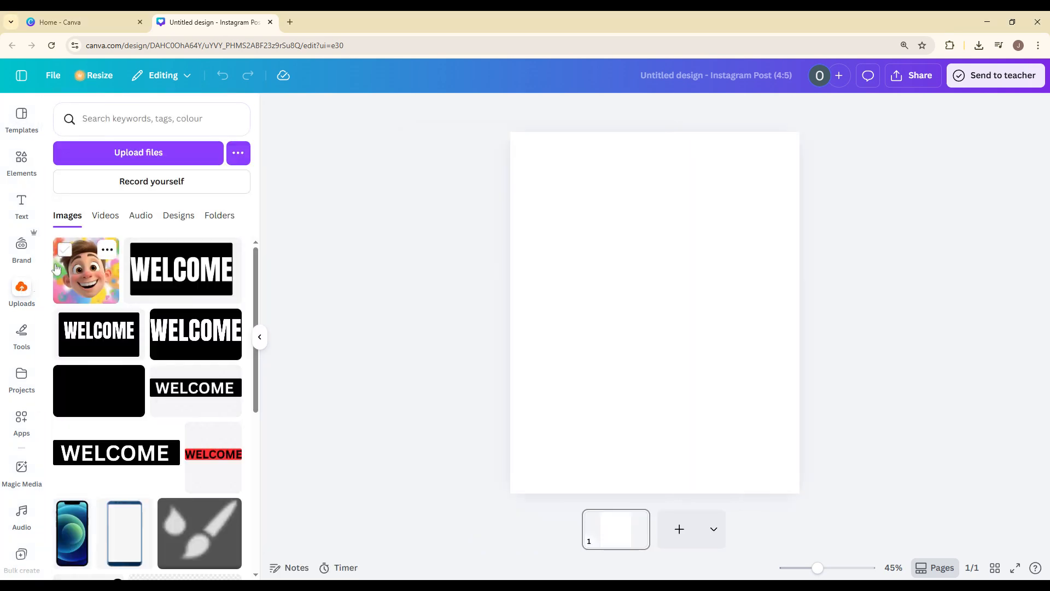
pyautogui.scroll(-6, 109, 377)
pyautogui.click(150, 410)
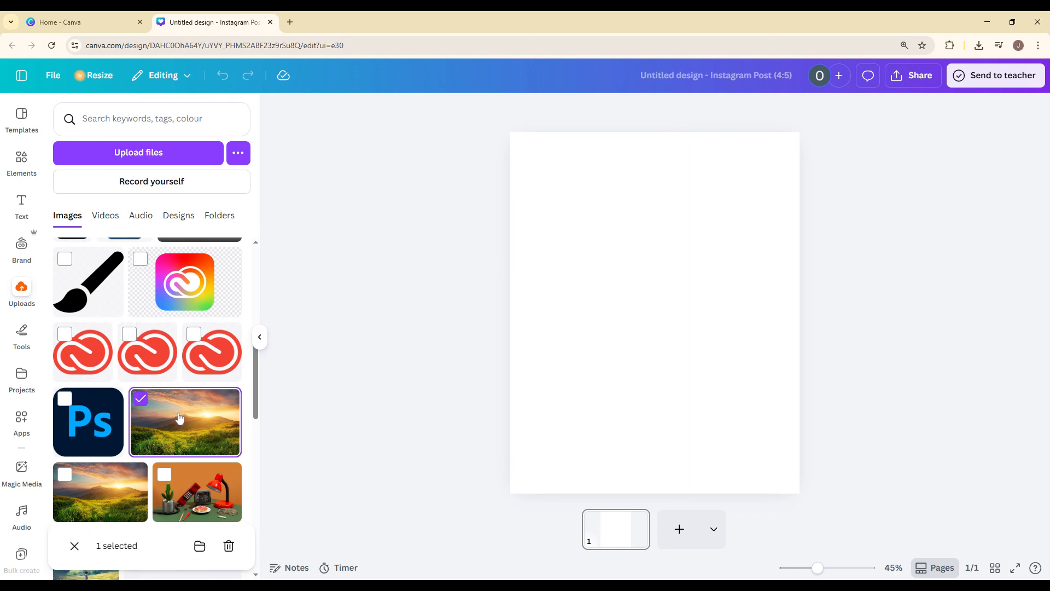
pyautogui.click(260, 337)
pyautogui.click(588, 377)
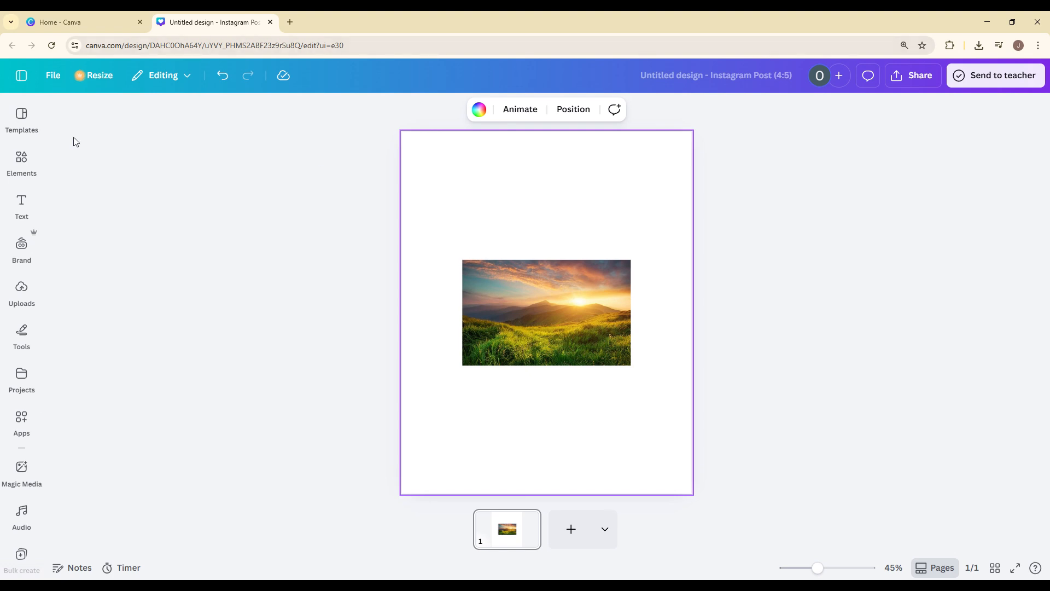
# - Search the elements library for "gradient"
pyautogui.click(17, 163)
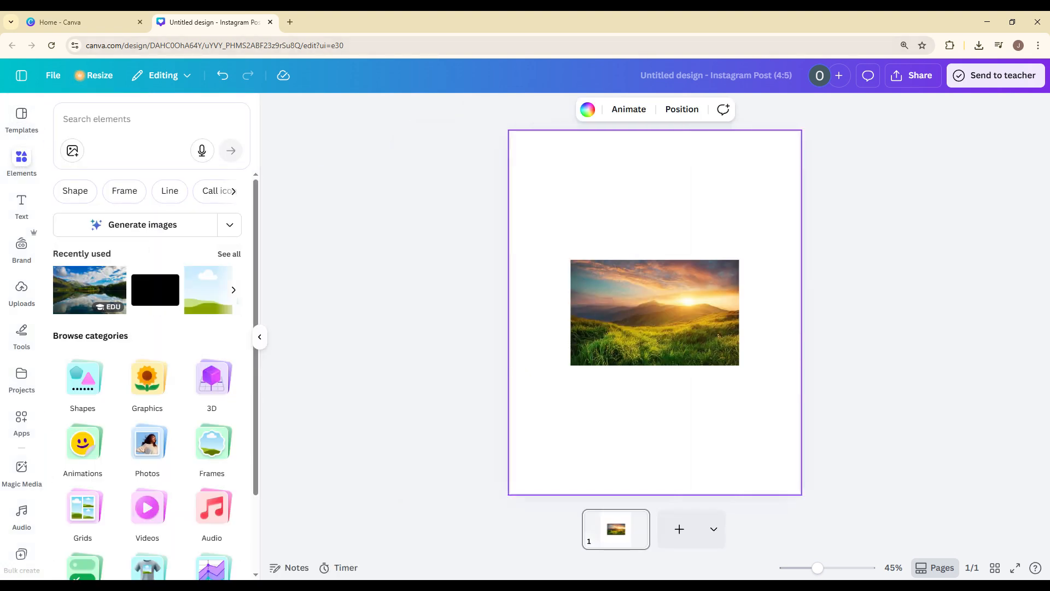
pyautogui.click(110, 118)
pyautogui.write('gradient')
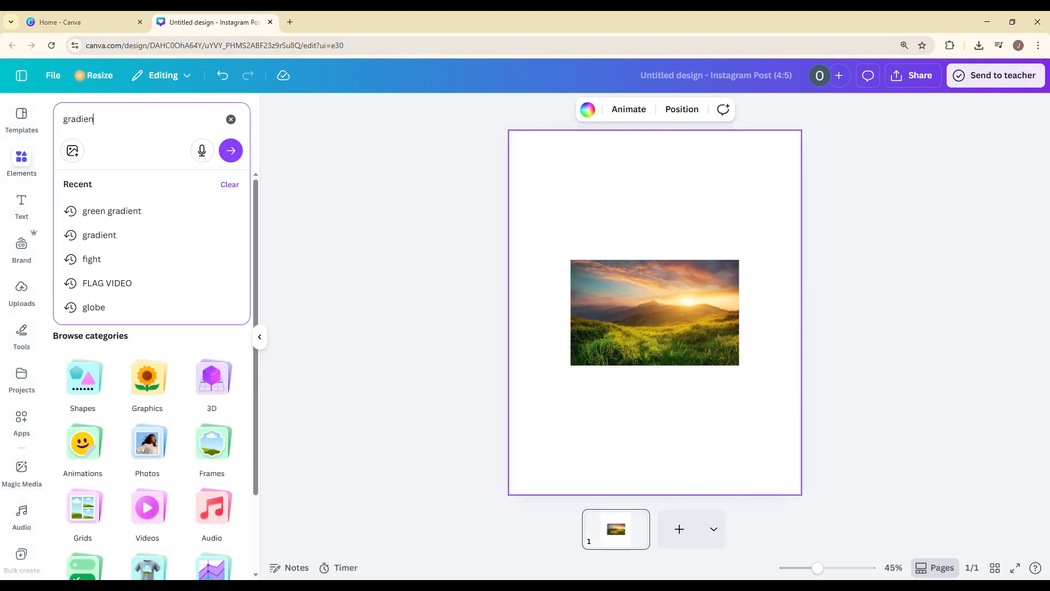
pyautogui.press('Return')
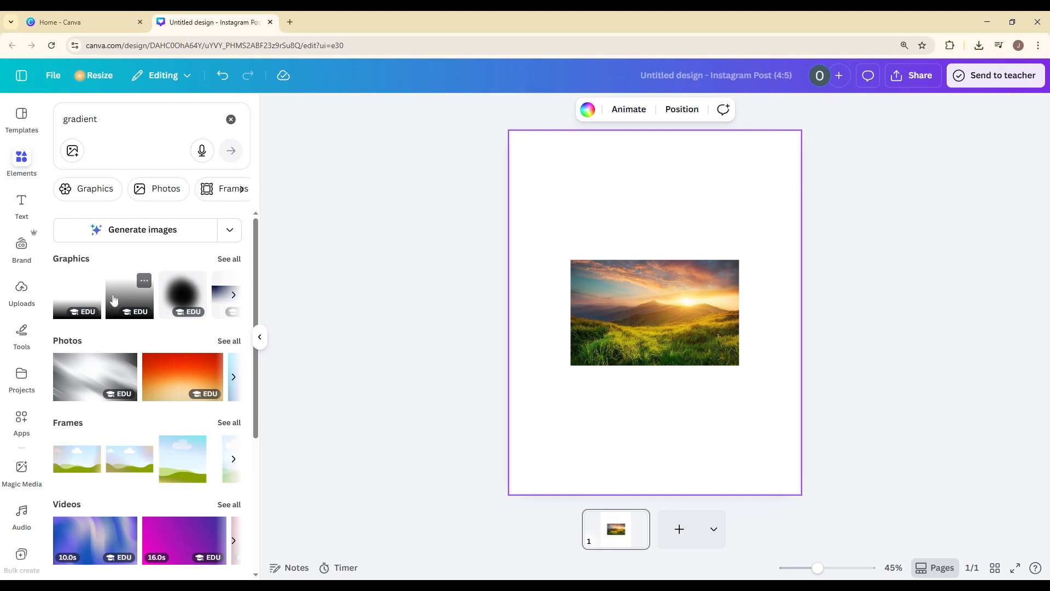
# - Search the elements for "white to gradient" and add the first black fade graphic to the page
pyautogui.click(96, 118)
pyautogui.hotkey('ctrl', 'a')
pyautogui.write('white to')
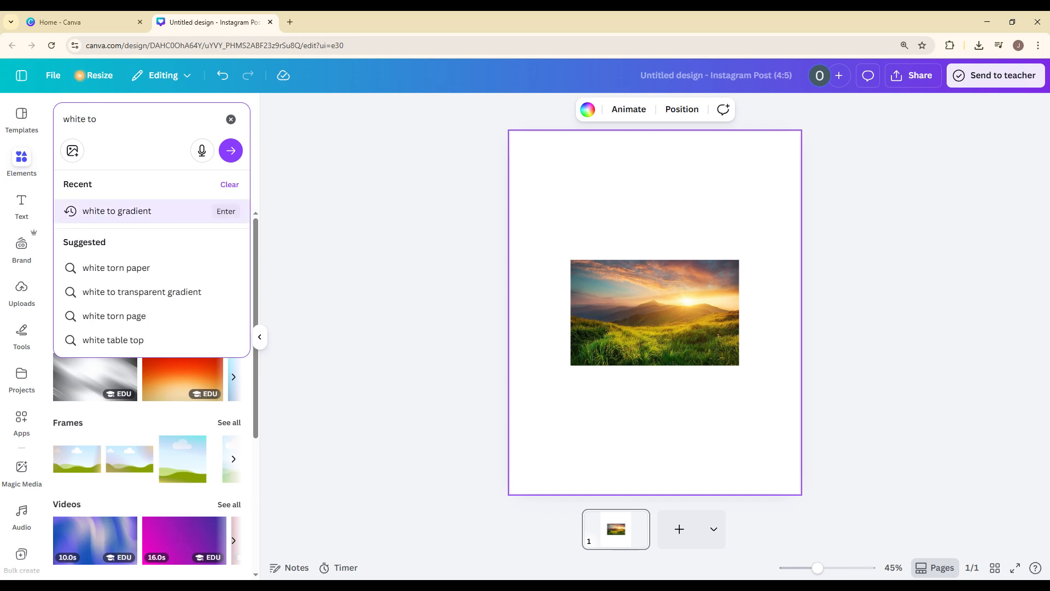
pyautogui.click(117, 211)
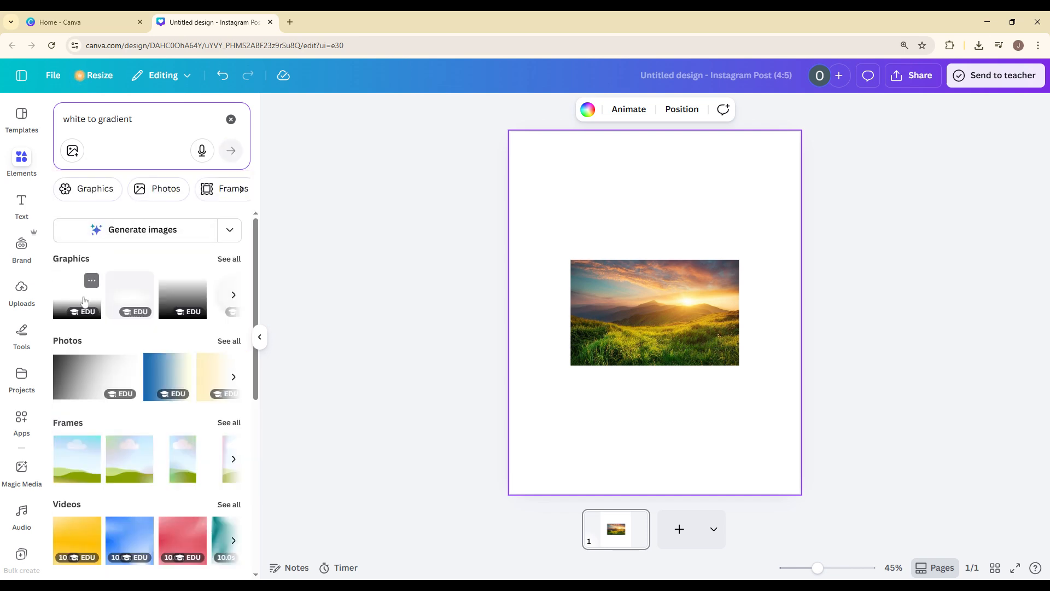
pyautogui.click(80, 301)
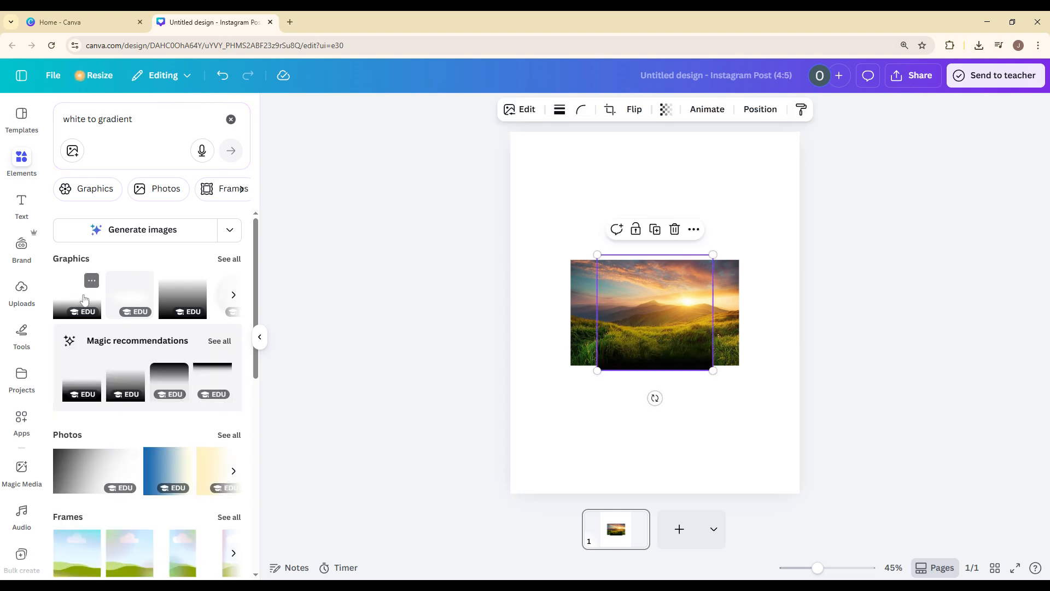
# - Enlarge the gradient graphic to the photo's width and place it over the photo's lower edge
pyautogui.moveTo(597, 370); pyautogui.dragTo(624, 354)
pyautogui.moveTo(709, 381); pyautogui.dragTo(733, 405)
pyautogui.moveTo(700, 383); pyautogui.dragTo(708, 364)
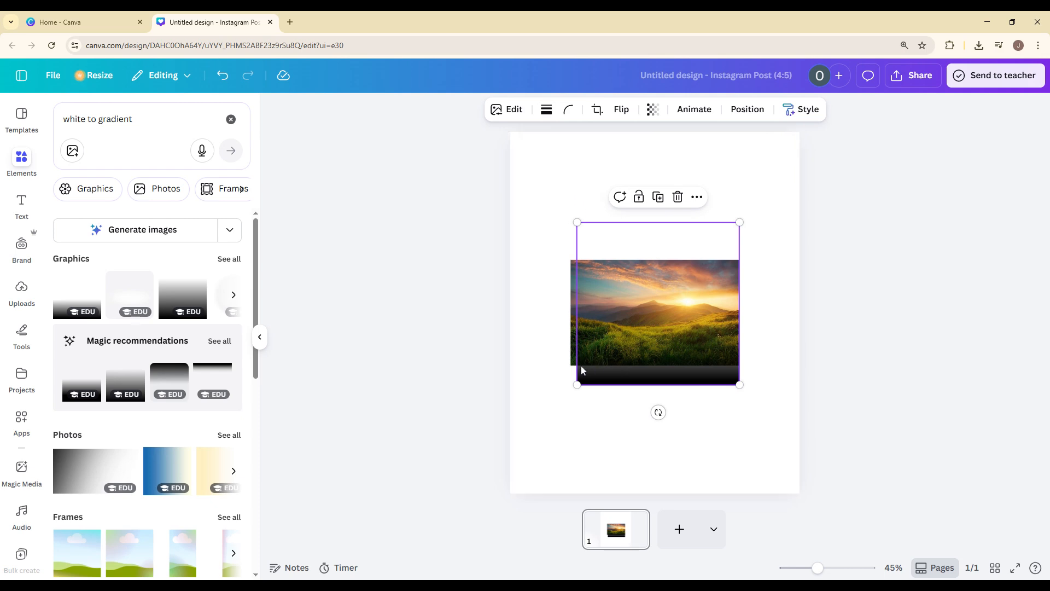
pyautogui.moveTo(577, 385); pyautogui.dragTo(574, 387)
# - Set the page background colour to solid black
pyautogui.click(518, 368)
pyautogui.click(574, 109)
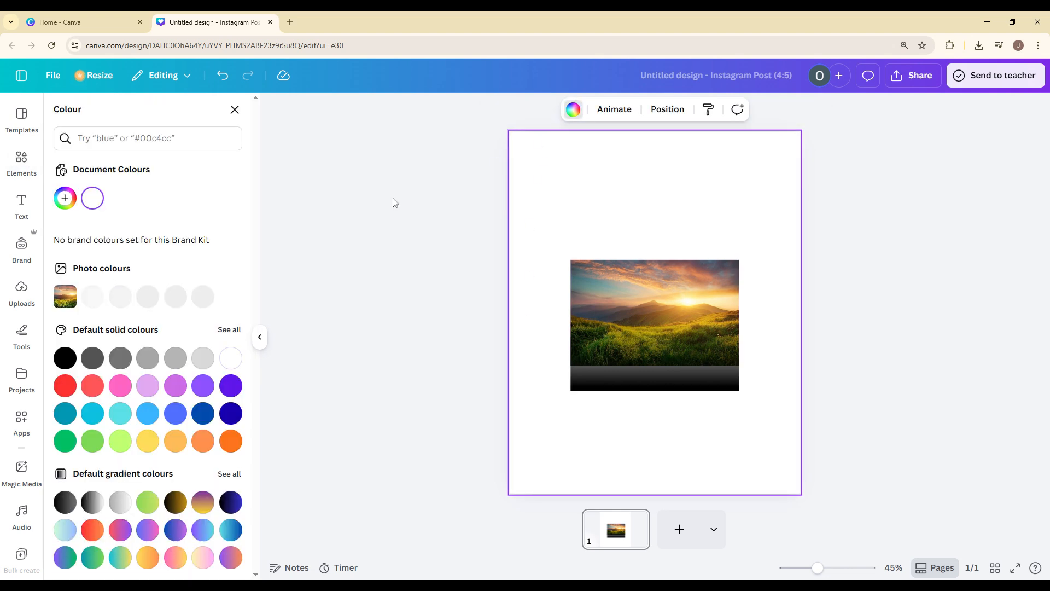
pyautogui.click(92, 297)
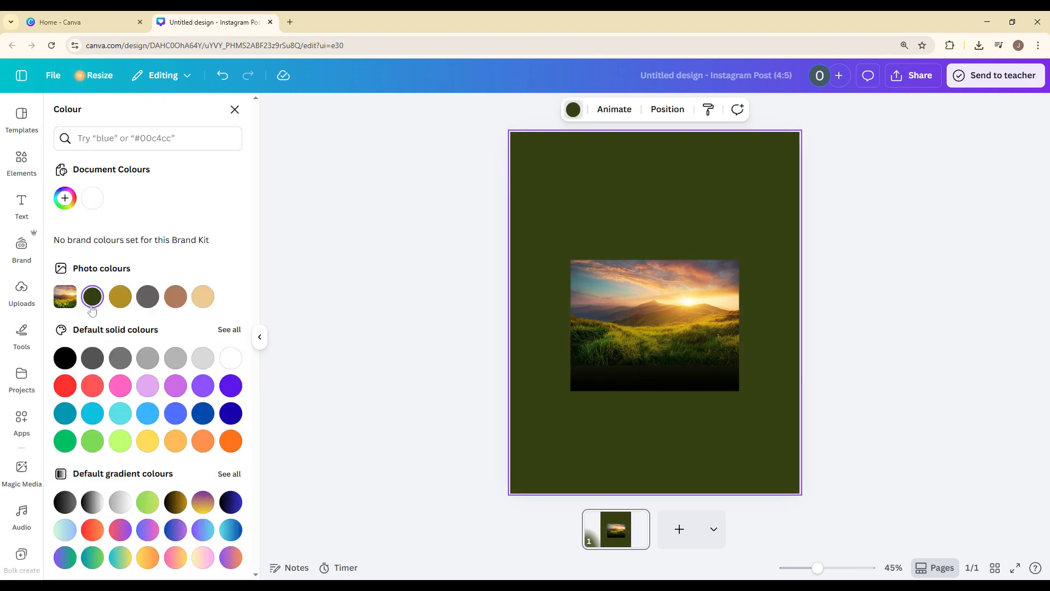
pyautogui.click(67, 364)
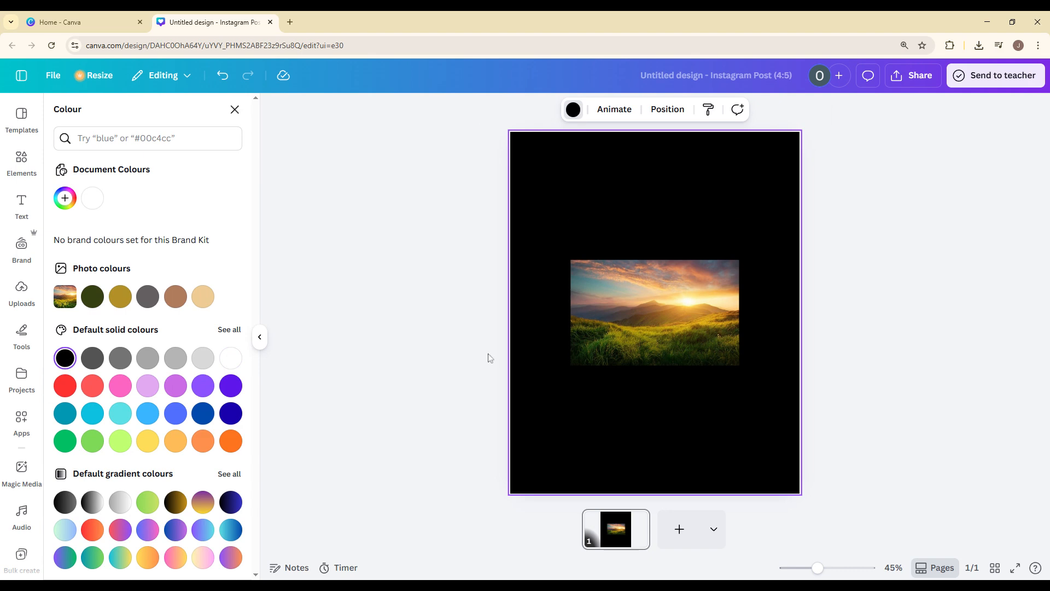
# - Fine-tune the gradient's position so its dark end covers the photo's lower edge
pyautogui.click(661, 339)
pyautogui.moveTo(663, 339)
pyautogui.mouseDown()
pyautogui.moveTo(668, 326)
pyautogui.moveTo(659, 331)
pyautogui.mouseUp()
pyautogui.click(423, 334)
# - Rotate a copy of the gradient 90° and place its dark end over the photo's left edge
pyautogui.click(660, 339)
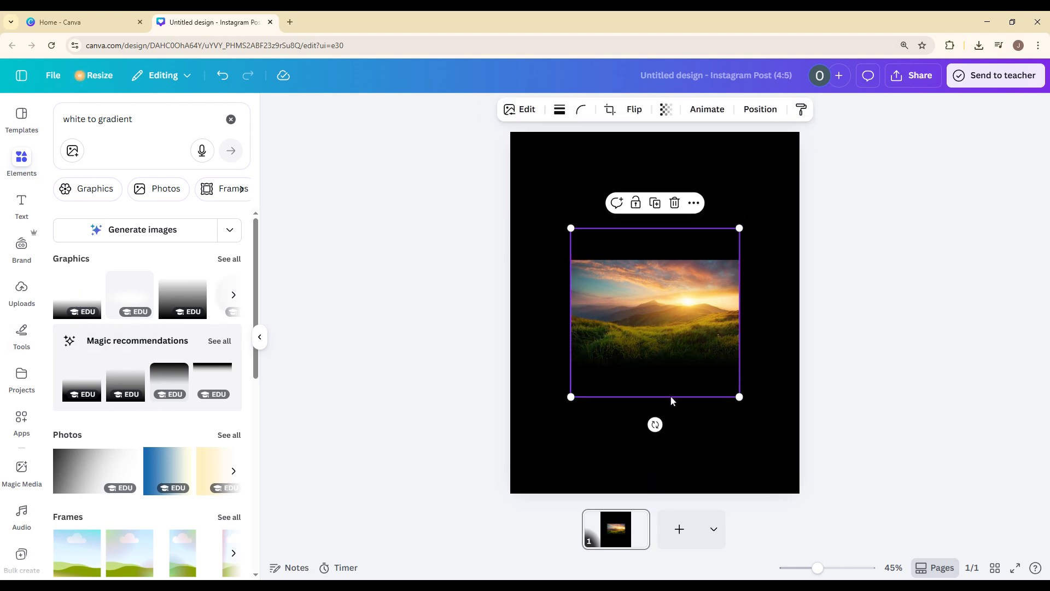
pyautogui.moveTo(655, 409); pyautogui.dragTo(466, 314)
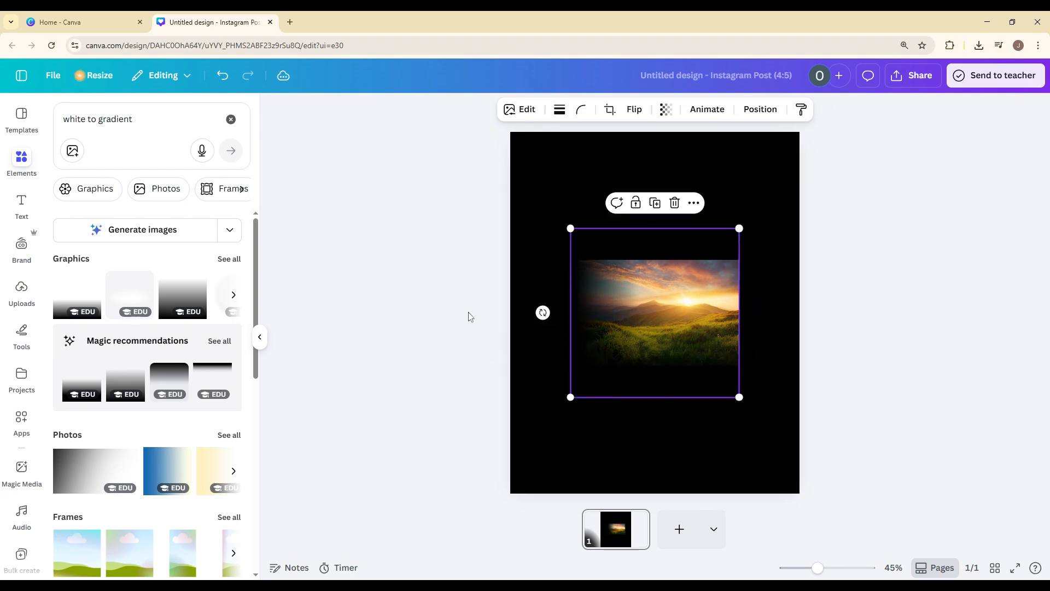
pyautogui.moveTo(602, 306); pyautogui.dragTo(571, 305)
# - Rotate another copy of the gradient 90° the opposite way and position it over the photo's right edge
pyautogui.hotkey('ctrl', 'z')
pyautogui.hotkey('ctrl', 'z')
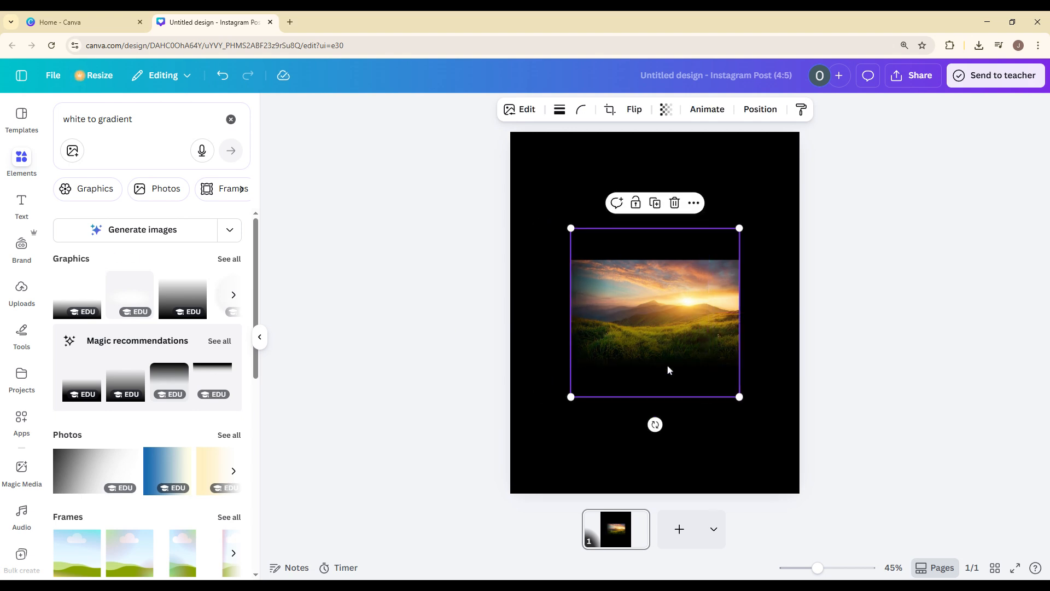
pyautogui.moveTo(656, 424); pyautogui.dragTo(776, 307)
pyautogui.moveTo(710, 323); pyautogui.dragTo(718, 323)
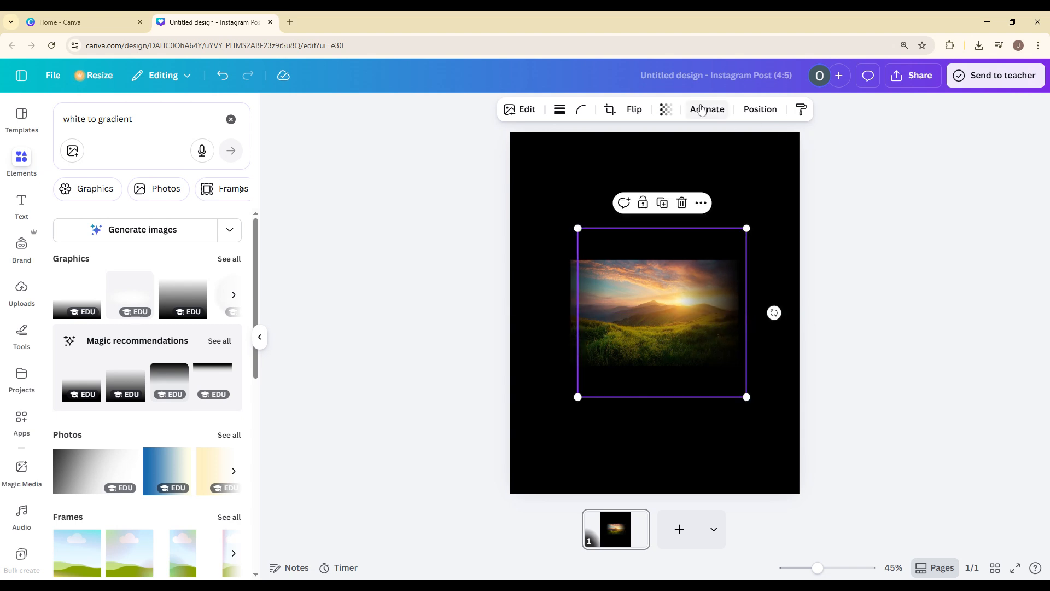
# - Keep the gradient's transparency at 100 and nudge the gradients covering the photo's right and left edges
pyautogui.click(666, 109)
pyautogui.moveTo(694, 157)
pyautogui.mouseDown()
pyautogui.moveTo(668, 159)
pyautogui.moveTo(697, 164)
pyautogui.mouseUp()
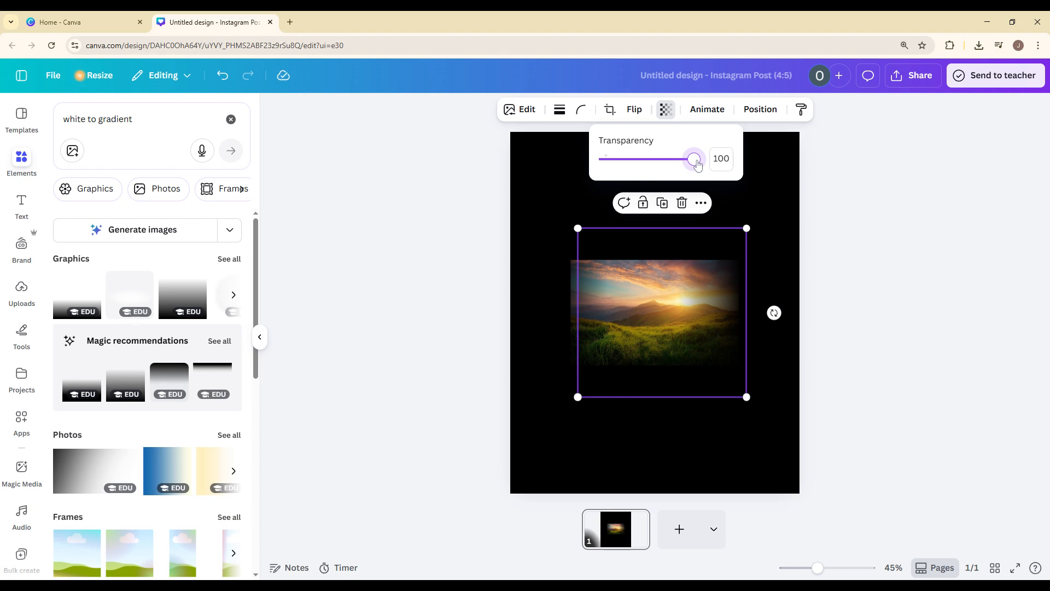
pyautogui.moveTo(702, 315); pyautogui.dragTo(699, 316)
pyautogui.moveTo(581, 323); pyautogui.dragTo(559, 312)
pyautogui.click(526, 227)
pyautogui.moveTo(650, 394); pyautogui.dragTo(671, 383)
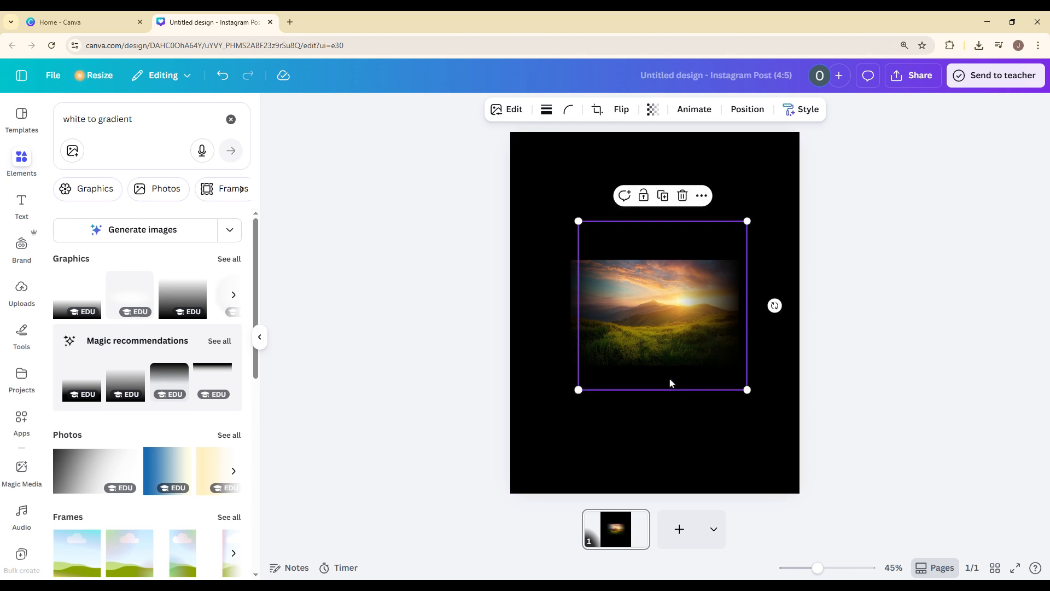
pyautogui.moveTo(660, 320); pyautogui.dragTo(712, 326)
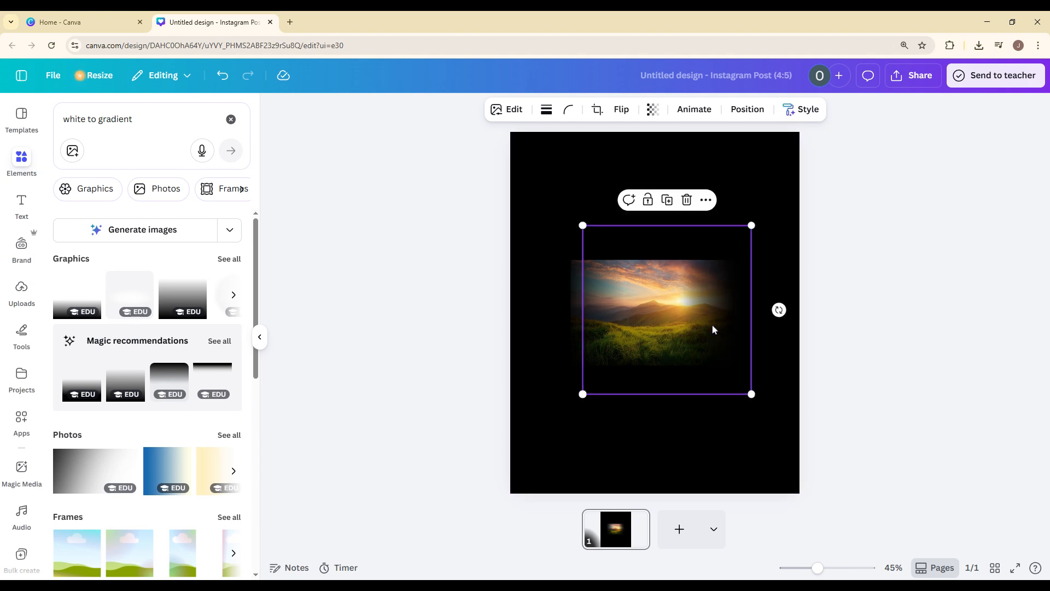
pyautogui.press('Delete')
pyautogui.click(678, 430)
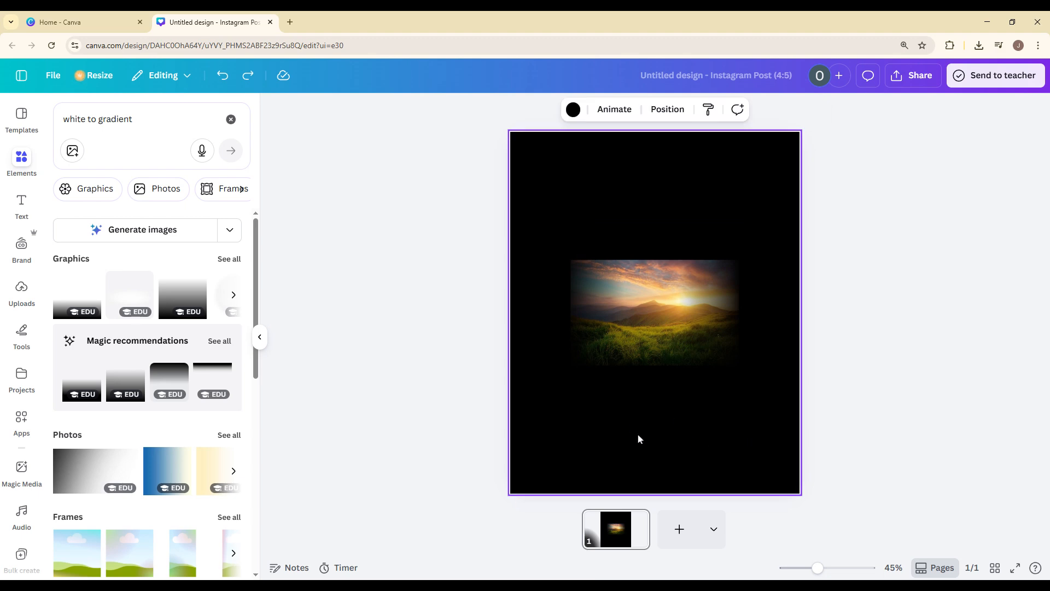
# - Rotate a copy of the gradient 180° and position its dark end over the photo's top edge
pyautogui.click(722, 391)
pyautogui.moveTo(654, 424); pyautogui.dragTo(656, 200)
pyautogui.moveTo(656, 310); pyautogui.dragTo(662, 326)
pyautogui.click(574, 174)
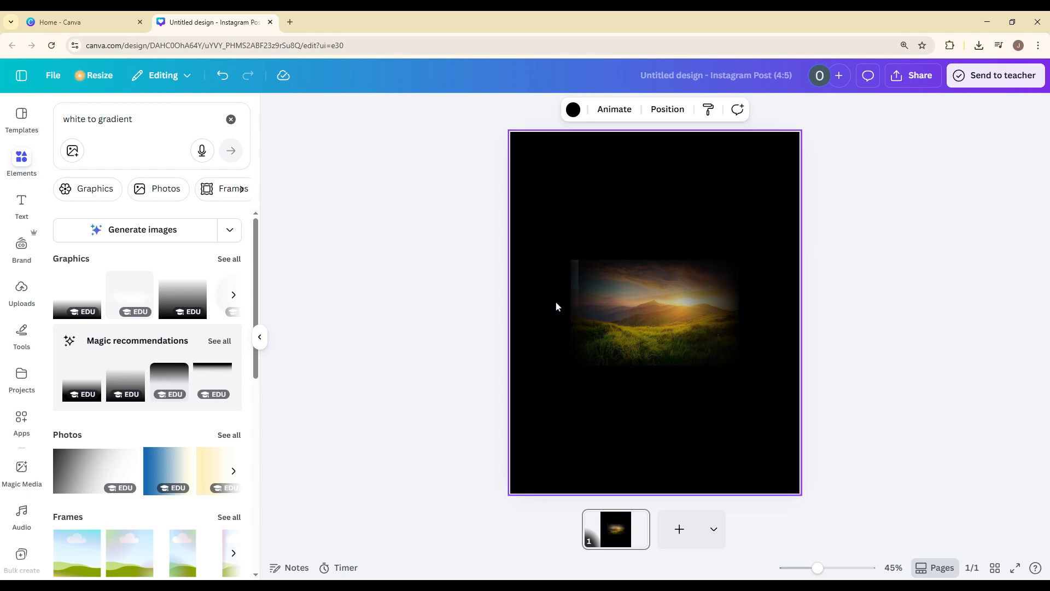
# - Shift the left-edge gradient slightly inward over the photo's border and deselect everything
pyautogui.moveTo(556, 304); pyautogui.dragTo(567, 313)
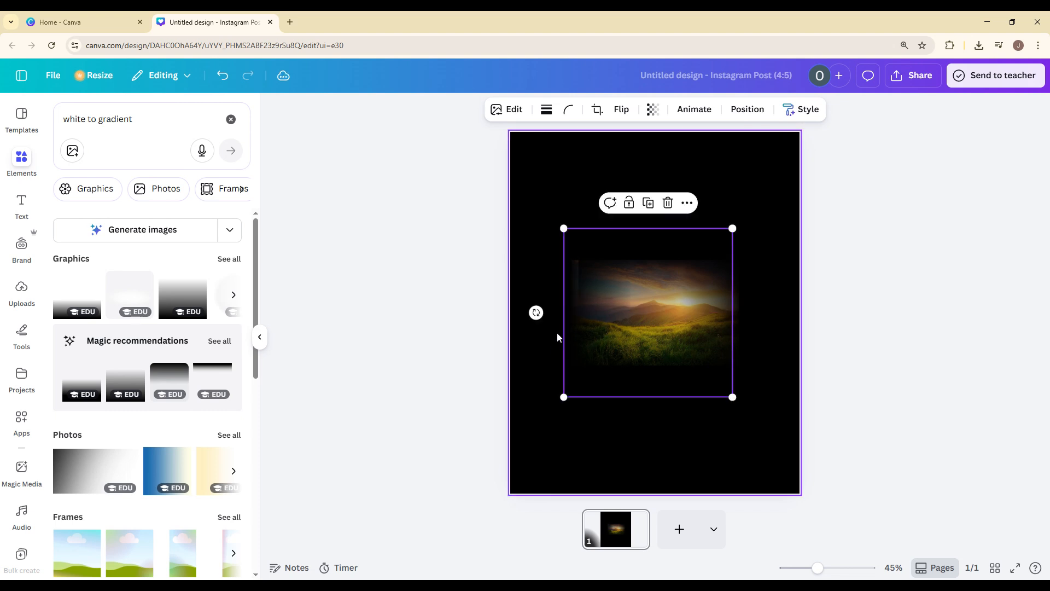
pyautogui.click(692, 444)
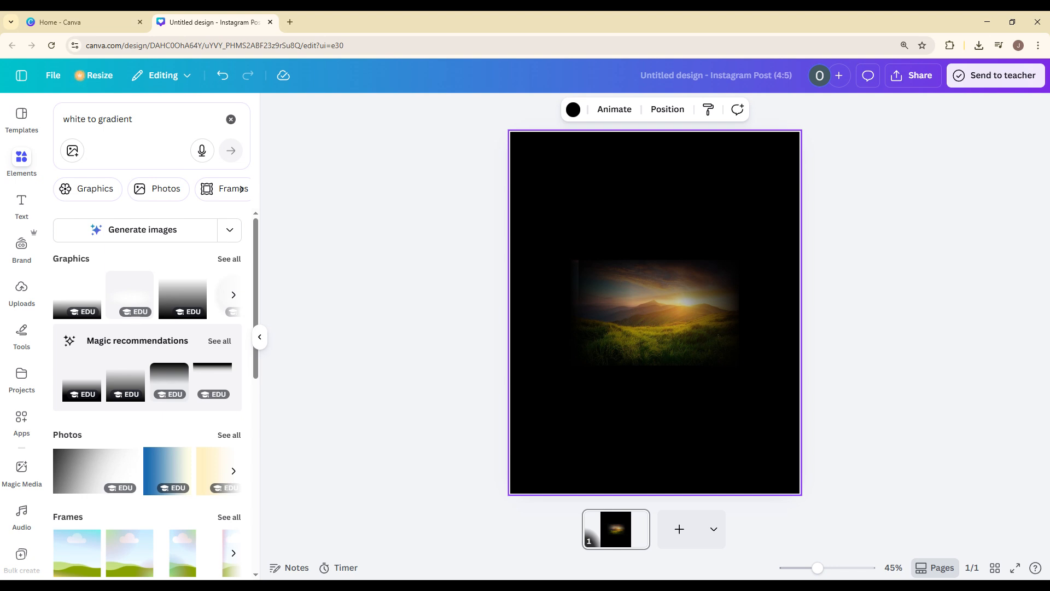
pyautogui.click(335, 164)
pyautogui.click(260, 336)
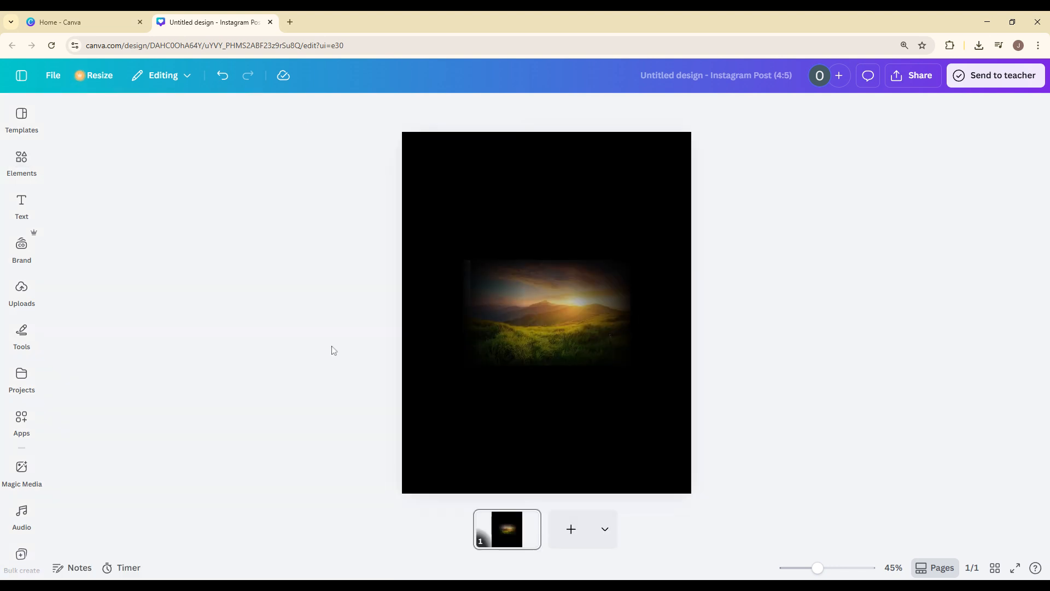